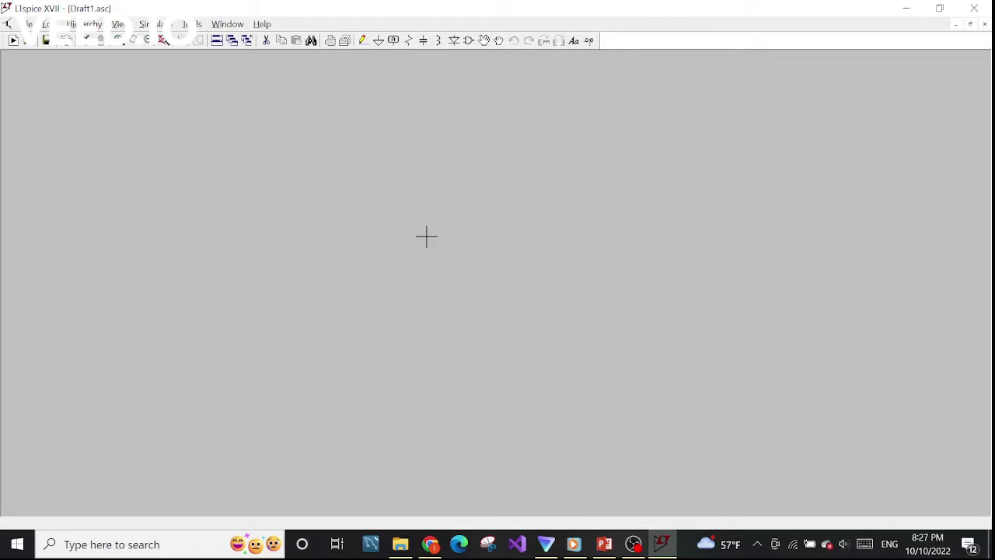
Step: Place a horizontal resistor R1, capacitor C1 to its right and voltage source V1 to its left
key("r")
key("ctrl+r")
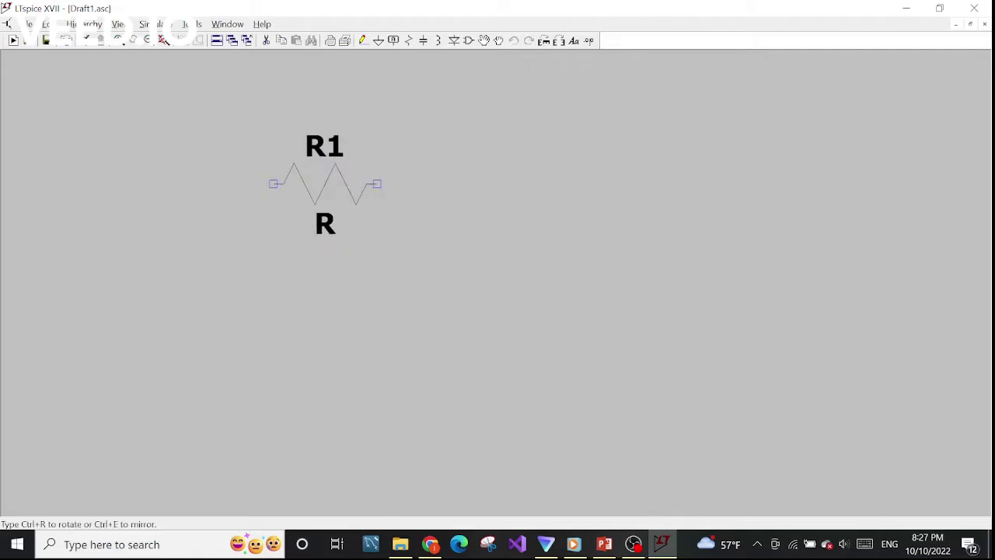
left_click(378, 189)
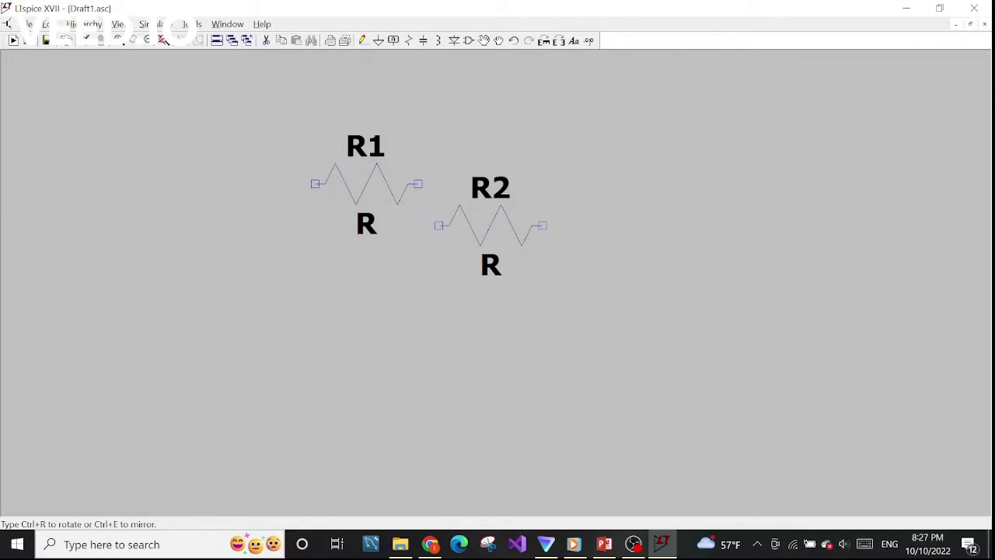
key("c")
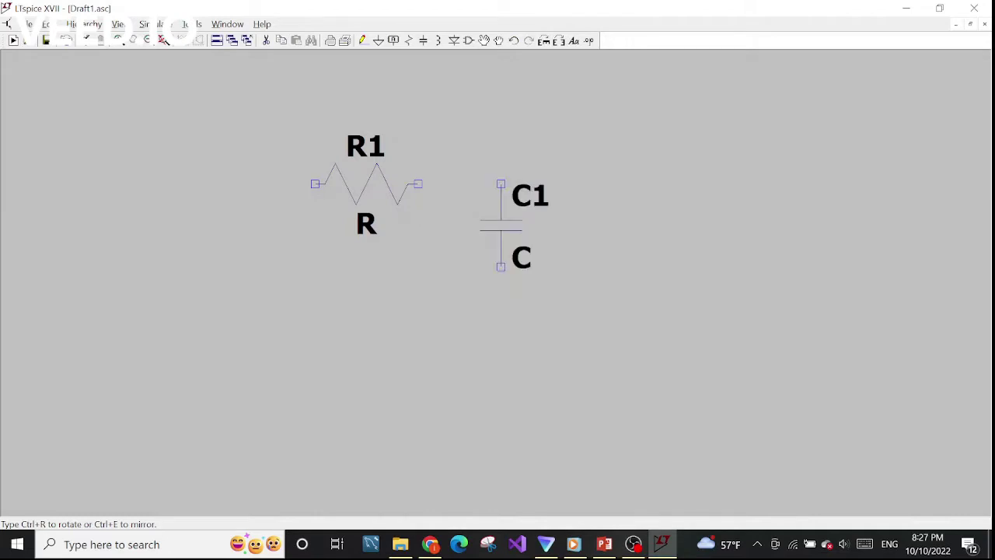
left_click(501, 225)
key("v")
left_click(169, 233)
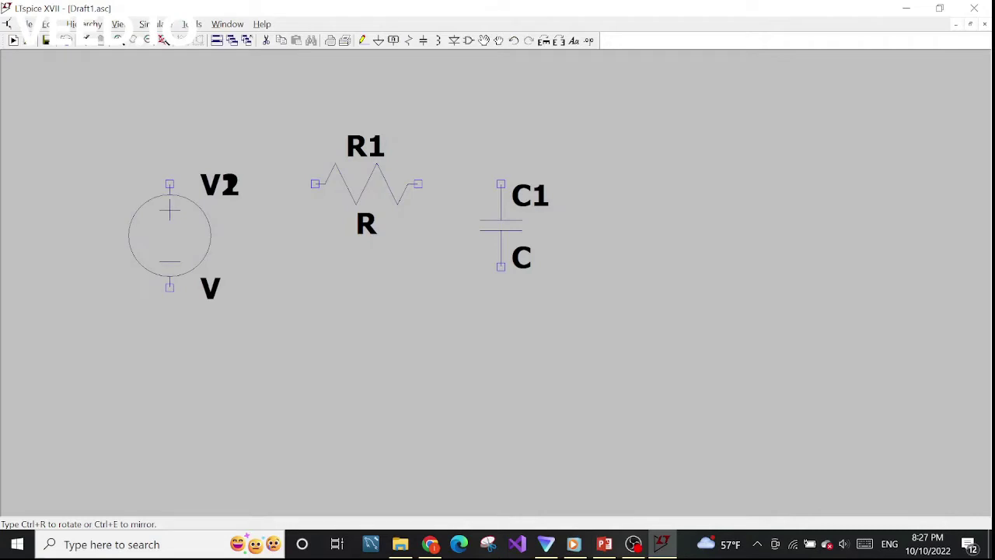
Step: Add ground symbols below V1 and below C1
key("g")
left_click(169, 350)
left_click(500, 350)
key("Escape")
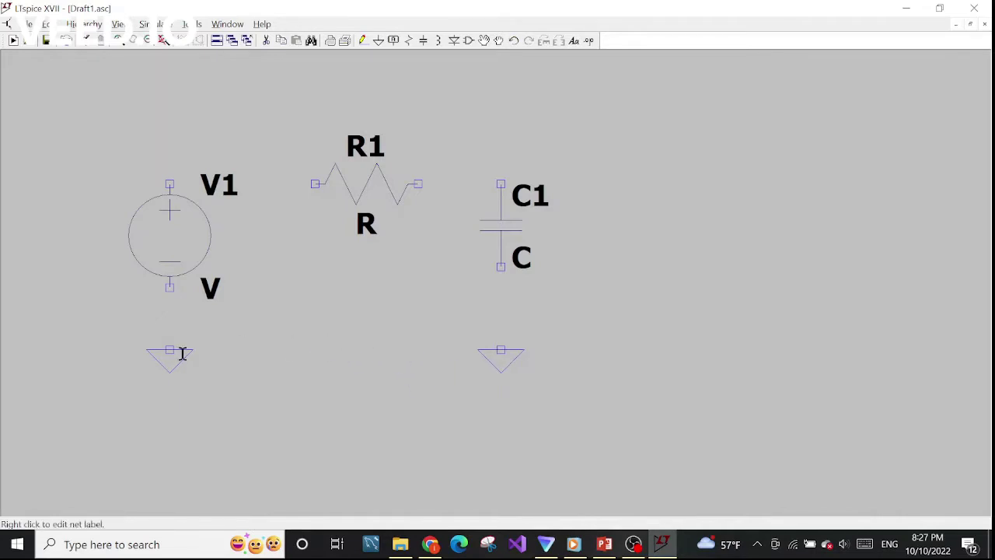
Step: Wire ground to V1's bottom terminal and V1's top terminal to R1's left end
key("F3")
left_click(170, 350)
left_click(169, 286)
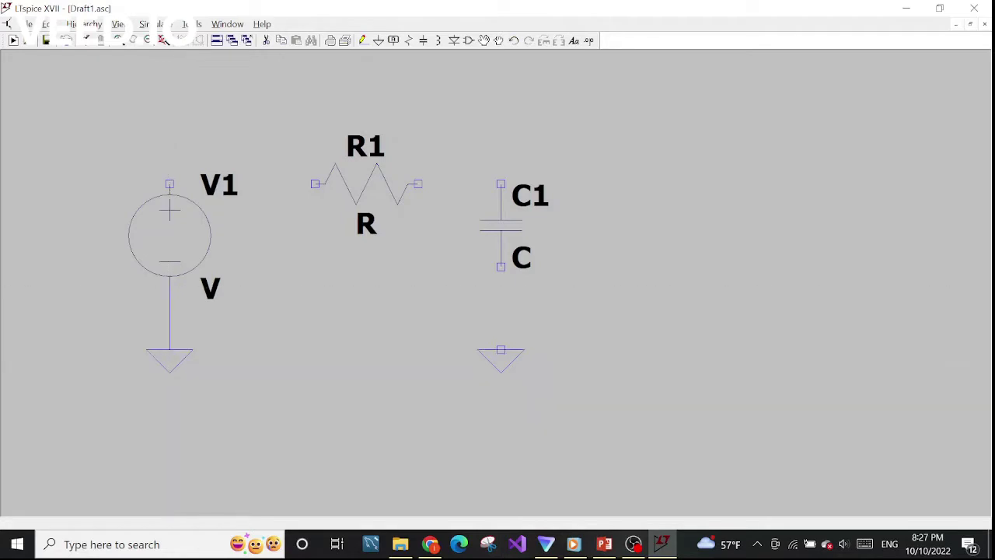
left_click(169, 184)
left_click(170, 164)
left_click(315, 184)
Step: Wire R1's right end to C1's top and C1's bottom to ground
left_click(418, 184)
left_click(418, 163)
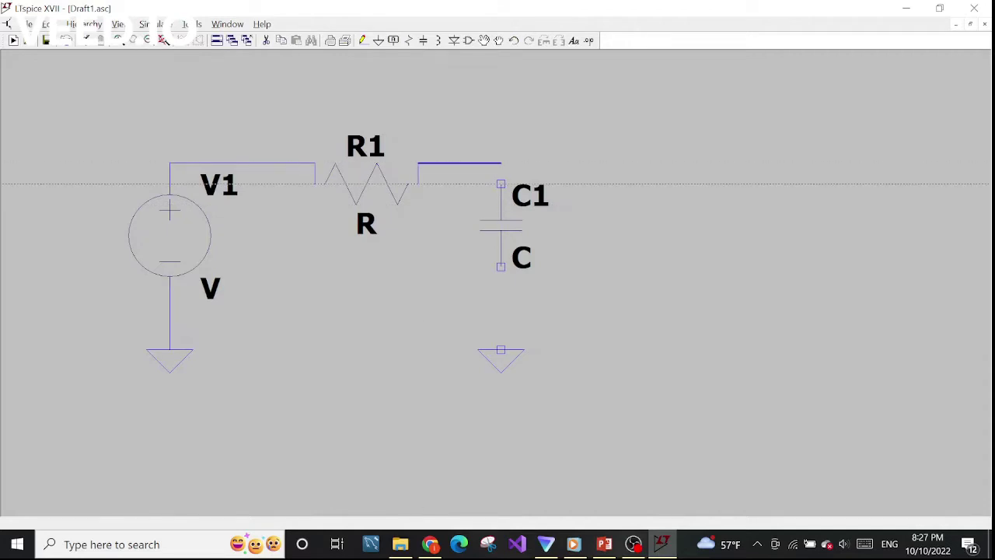
left_click(501, 184)
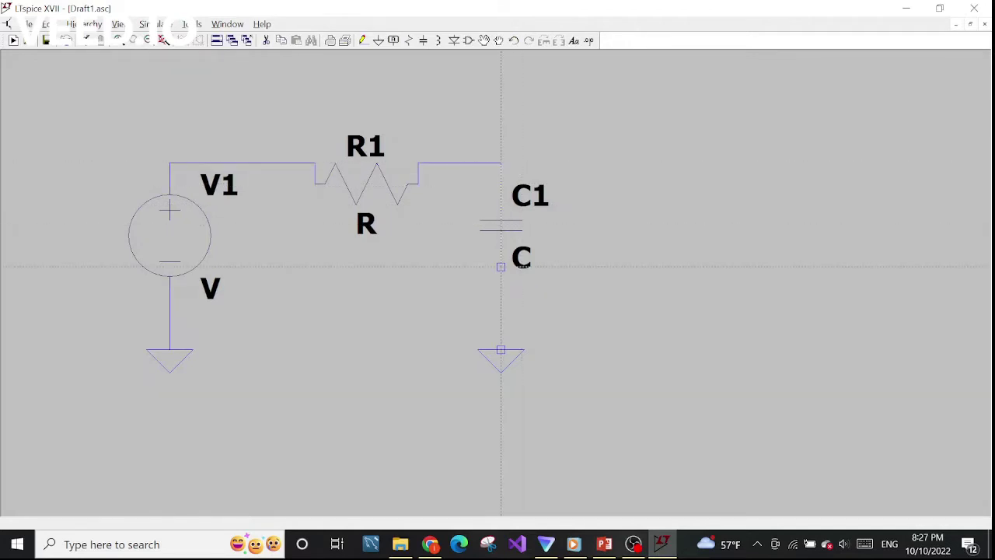
left_click(501, 267)
left_click(501, 350)
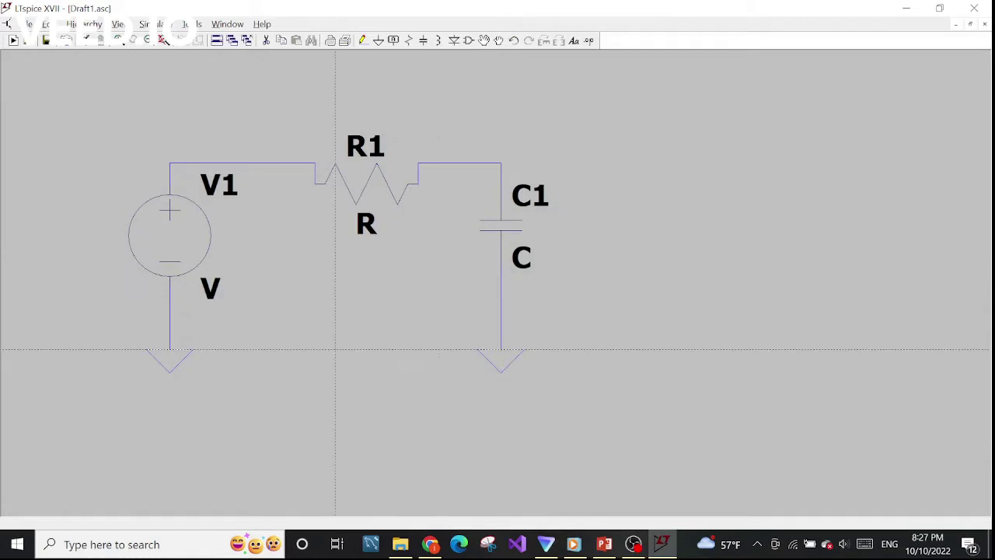
key("Escape")
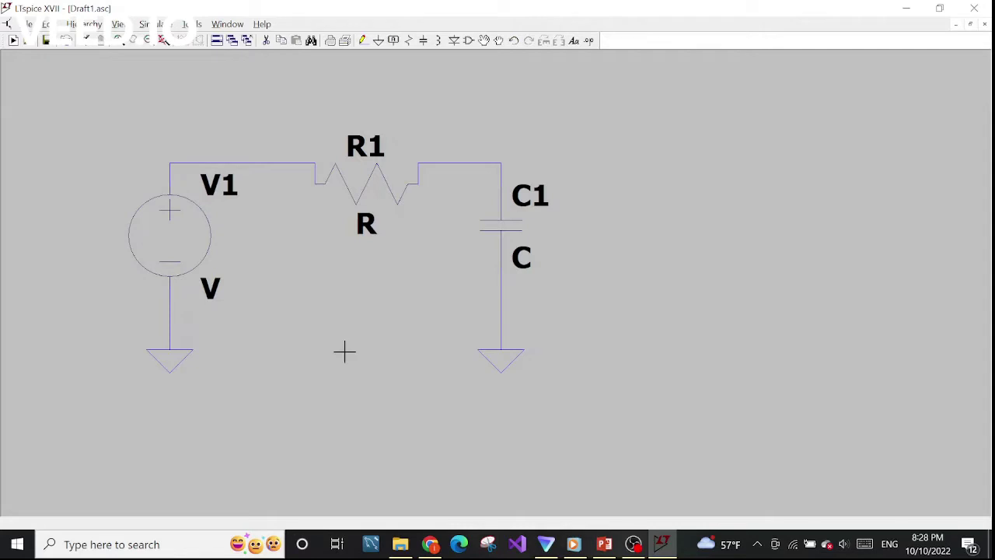
Step: Set resistor R1's resistance to 1e+3
right_click(383, 186)
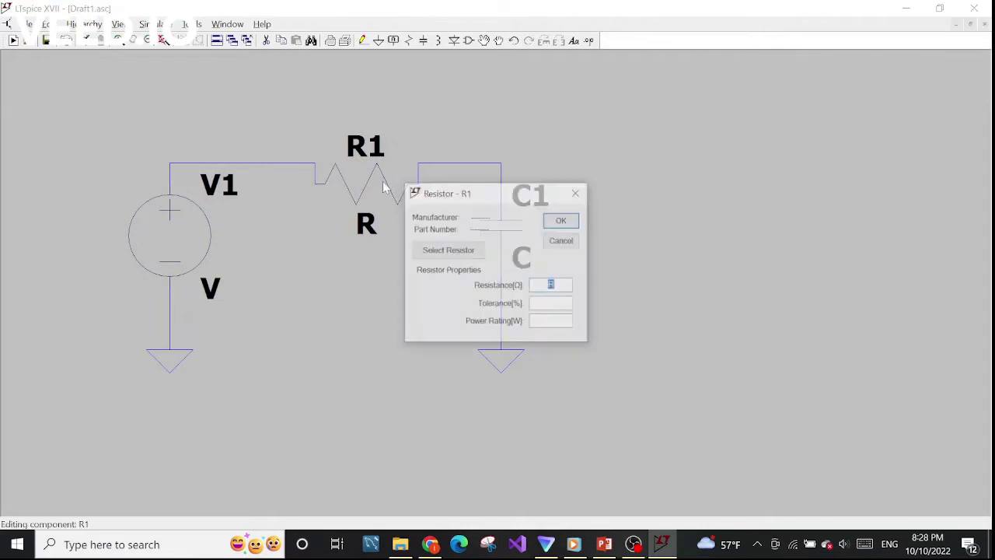
left_click(577, 192)
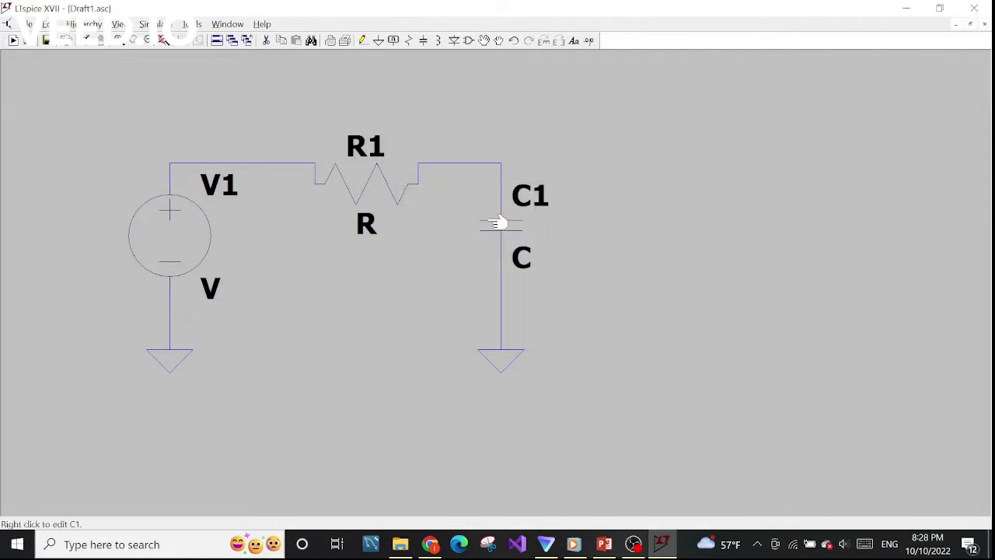
right_click(381, 180)
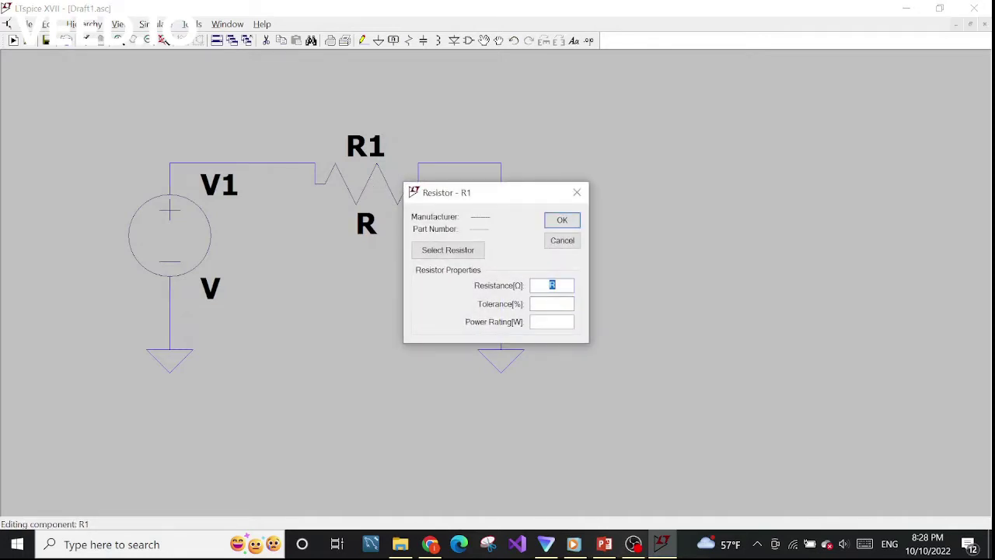
type("1000")
key("BackSpace")
key("BackSpace")
key("BackSpace")
type("e+3")
key("Return")
Step: Set capacitor C1's capacitance to 1e-6
right_click(511, 226)
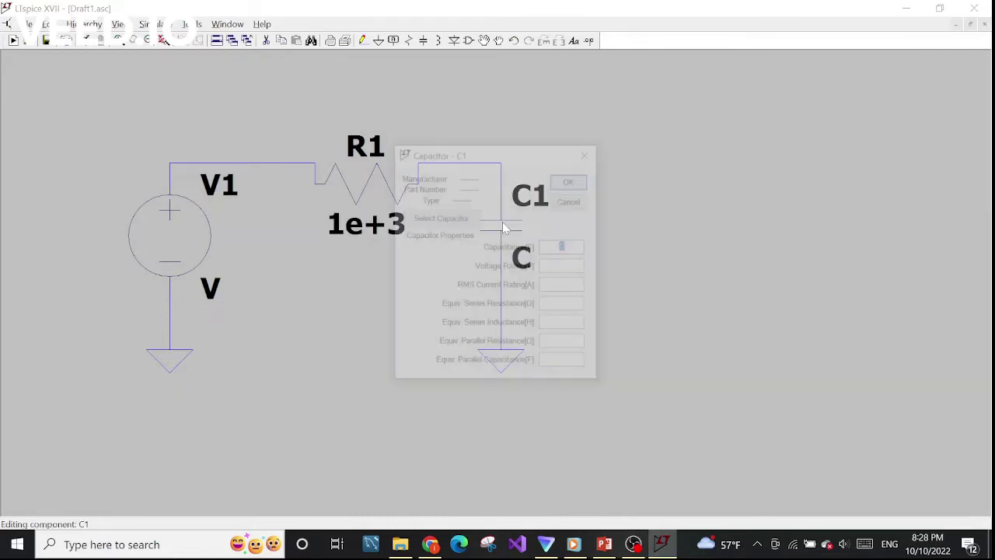
left_click_drag(508, 154, 660, 155)
left_click(717, 247)
key("BackSpace")
type("1e-6")
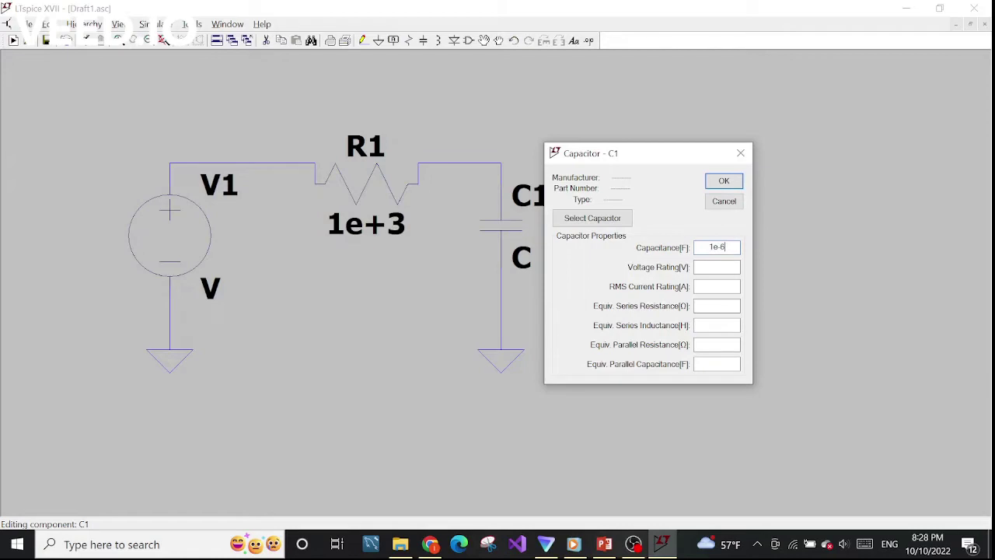
key("Return")
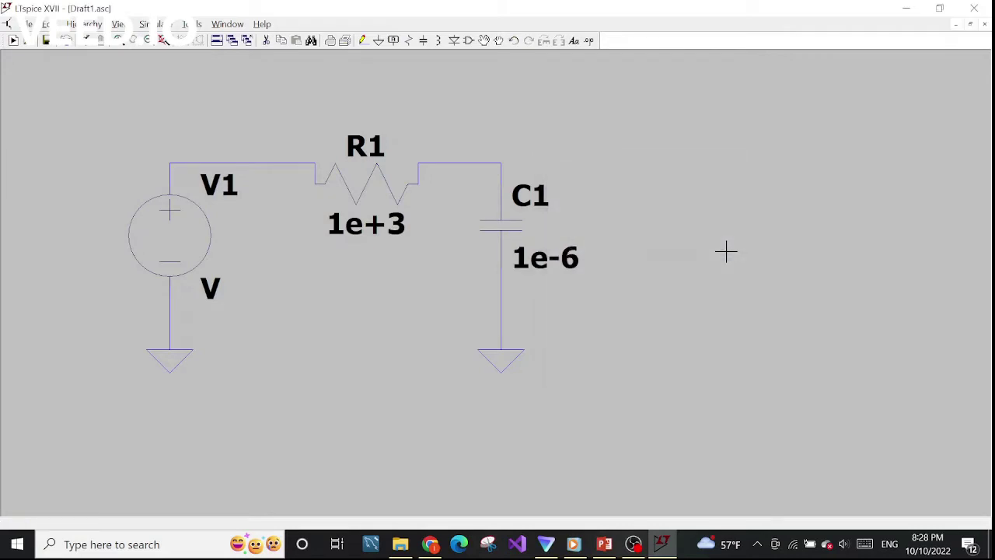
Step: Open V1's Voltage Source dialog and switch to its Advanced view
right_click(167, 243)
left_click_drag(512, 227, 383, 218)
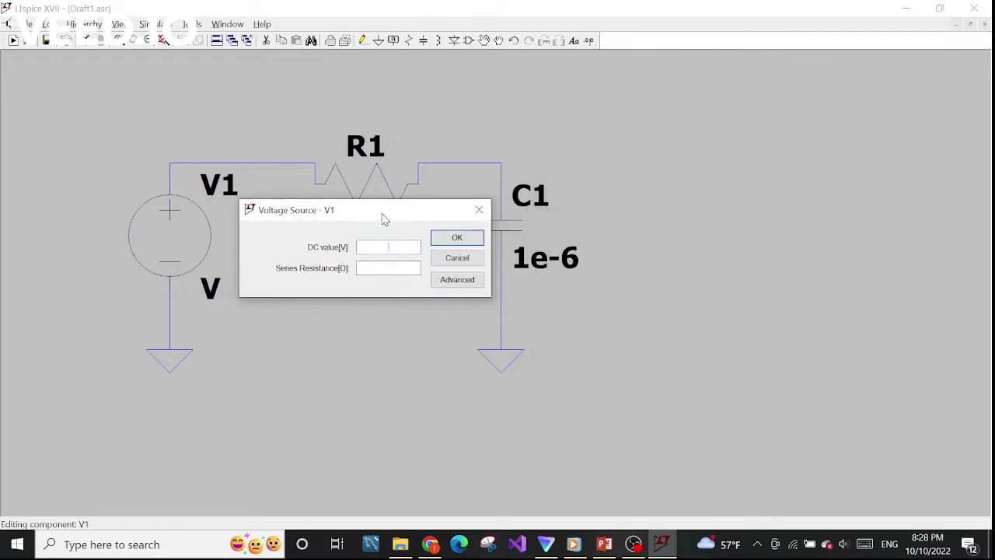
left_click(475, 280)
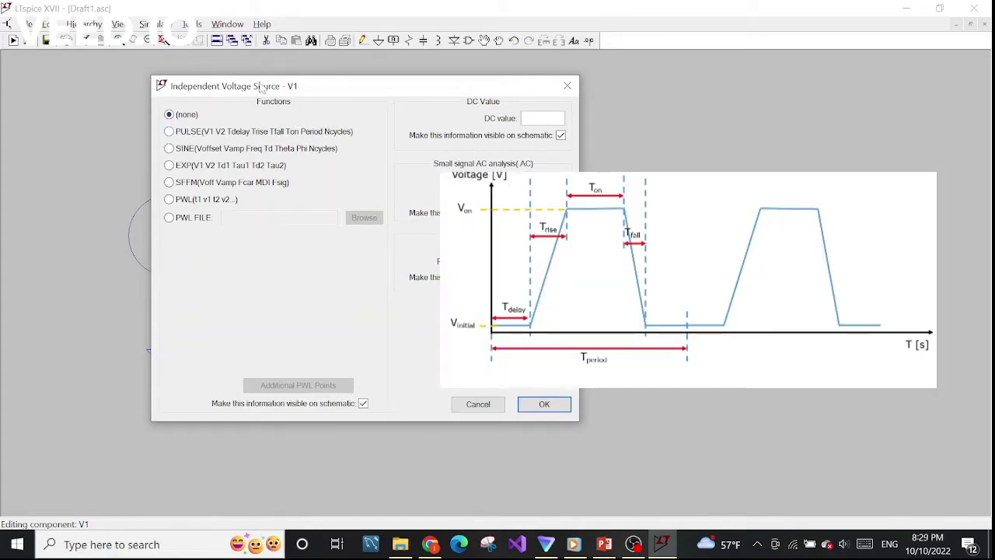
Step: Select PULSE as V1's source function
left_click_drag(284, 88, 223, 105)
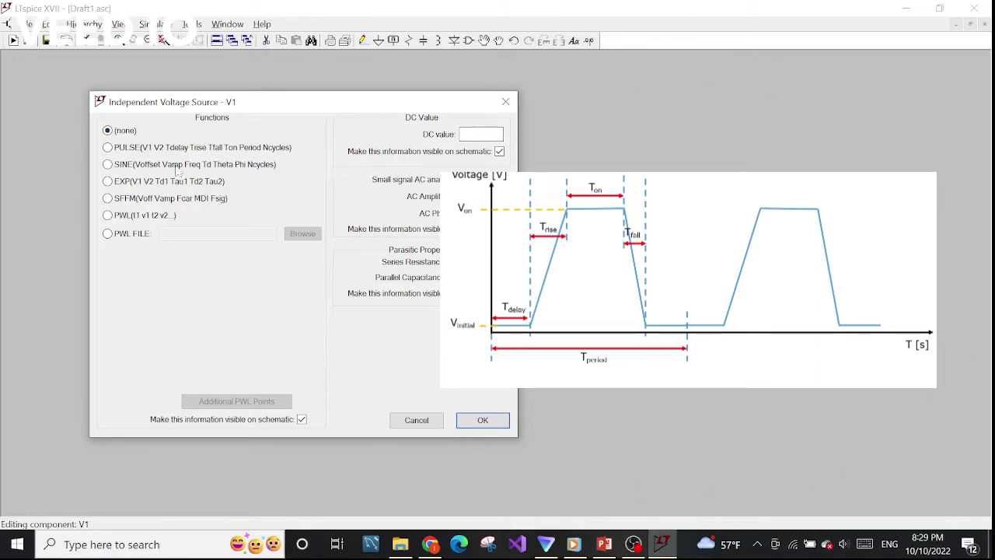
left_click(125, 149)
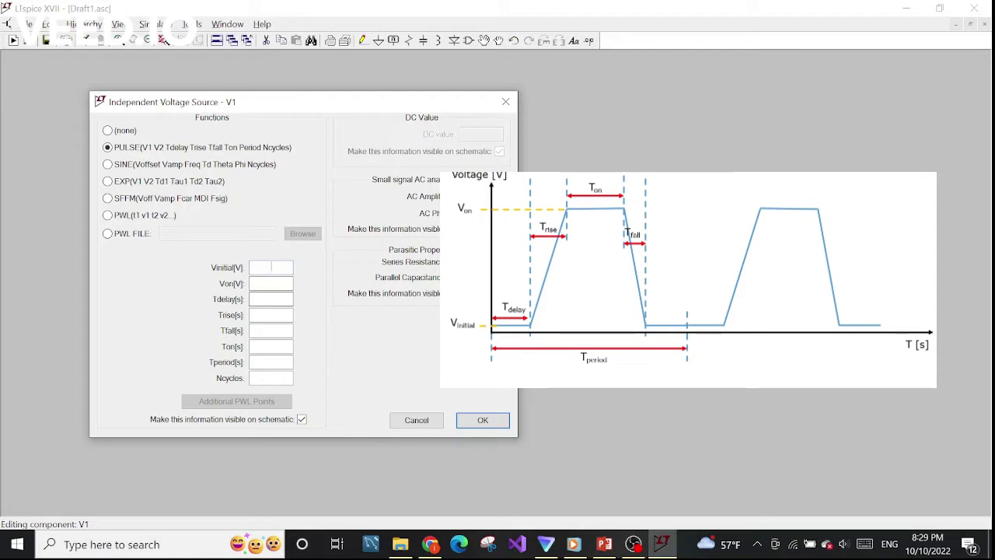
Step: Enter pulse values Vinitial 0, Von 1 and Tdelay 0
type("0")
key("Tab")
type("1")
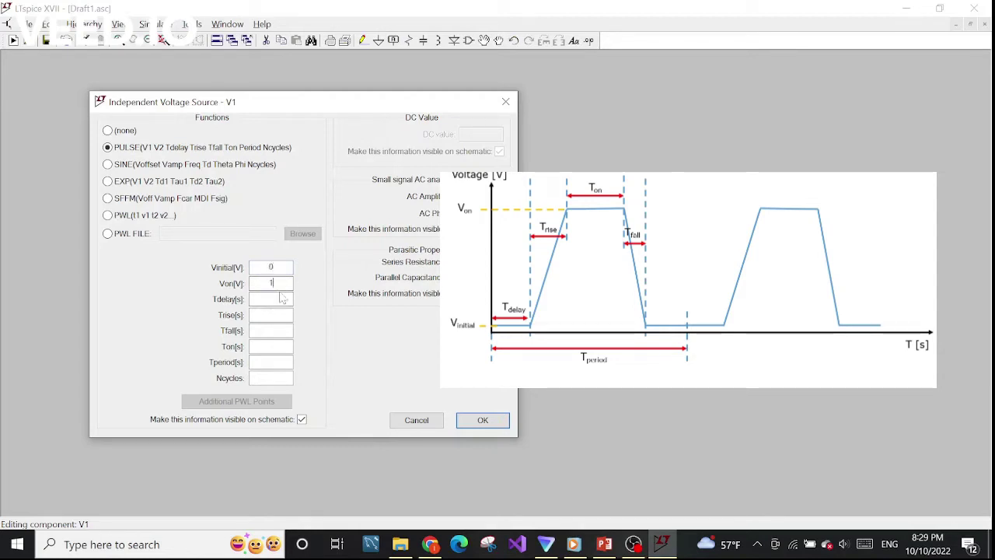
key("Tab")
type("0")
key("Tab")
type("0")
key("Tab")
Step: Enter Trise 1e-6, Tfall 1e-6 and Ton 4e-3, then review the timing fields
type("0")
key("BackSpace")
key("BackSpace")
type("1e-6")
key("Tab")
type("1e-6")
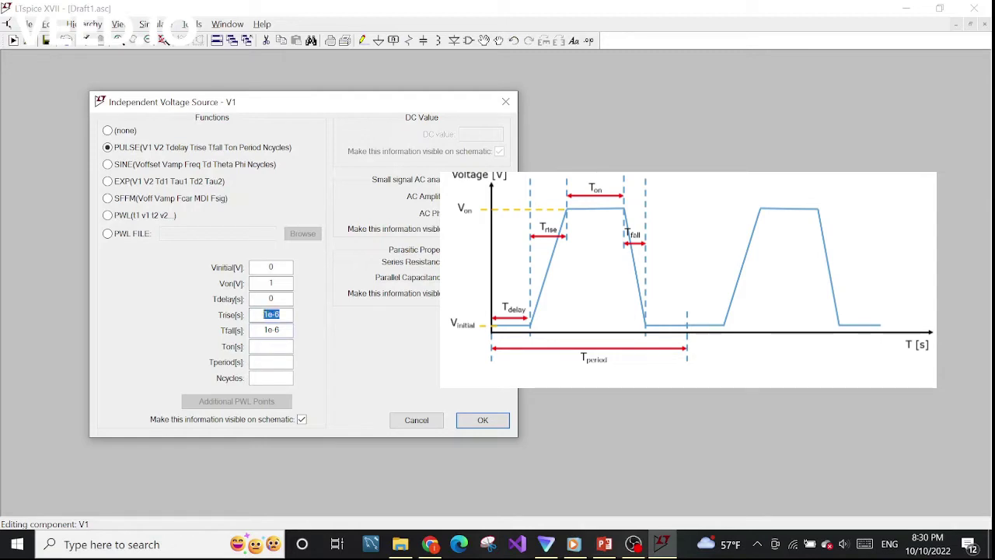
key("Tab")
type("4")
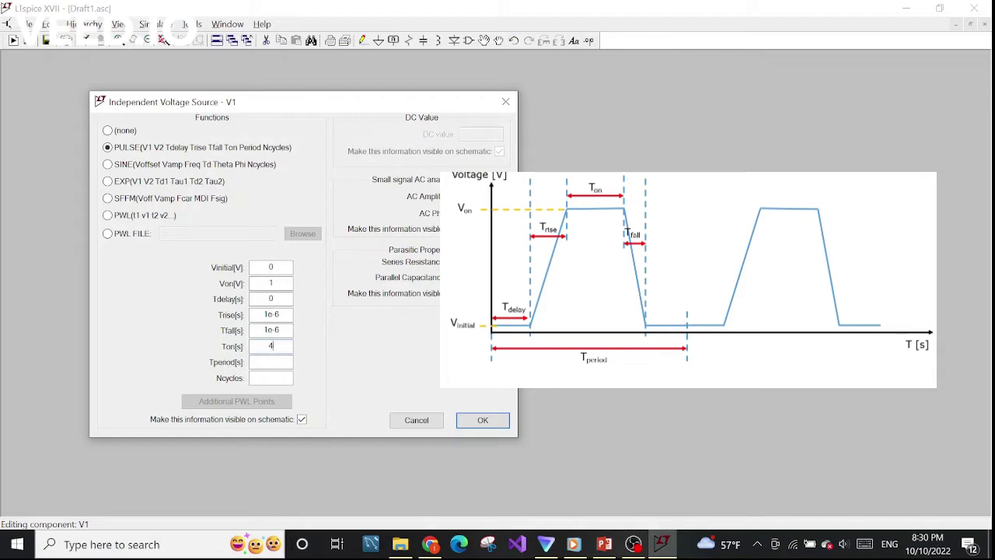
type("e-3")
key("shift+Tab")
key("shift+Tab")
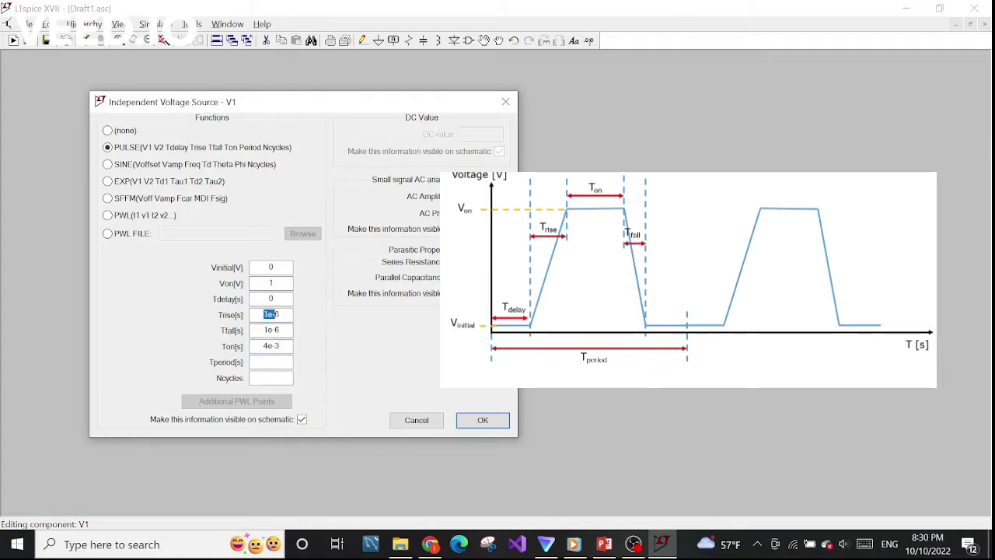
key("Tab")
key("Tab")
key("shift+Tab")
key("shift+Tab")
key("Tab")
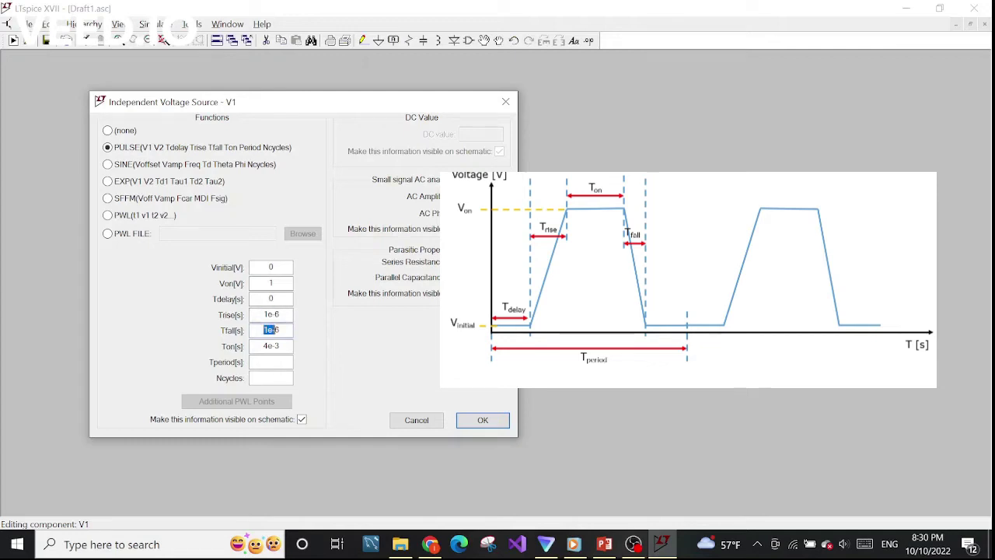
Step: Enter a Tperiod of 8e-3 and apply V1's pulse settings
left_click(271, 362)
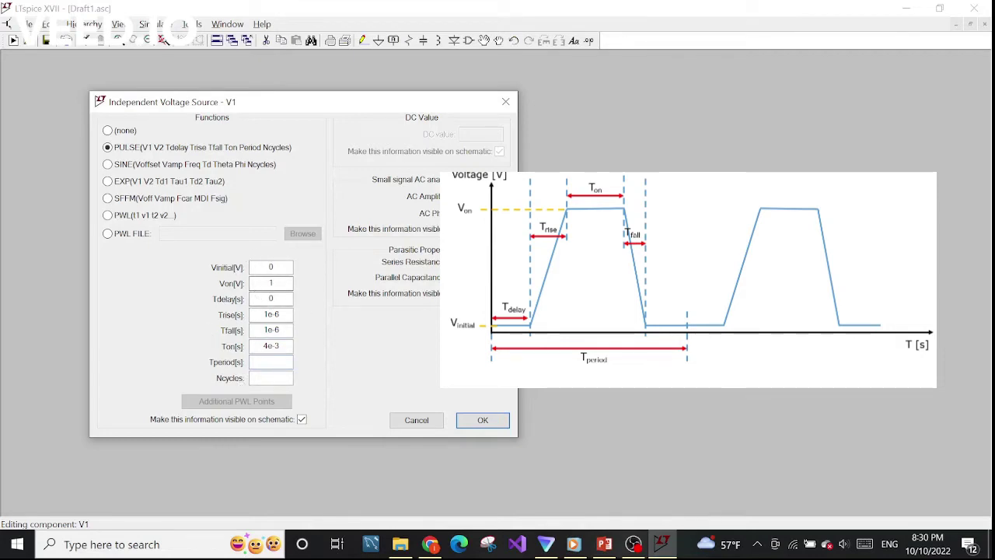
left_click(275, 346)
type("4e-3")
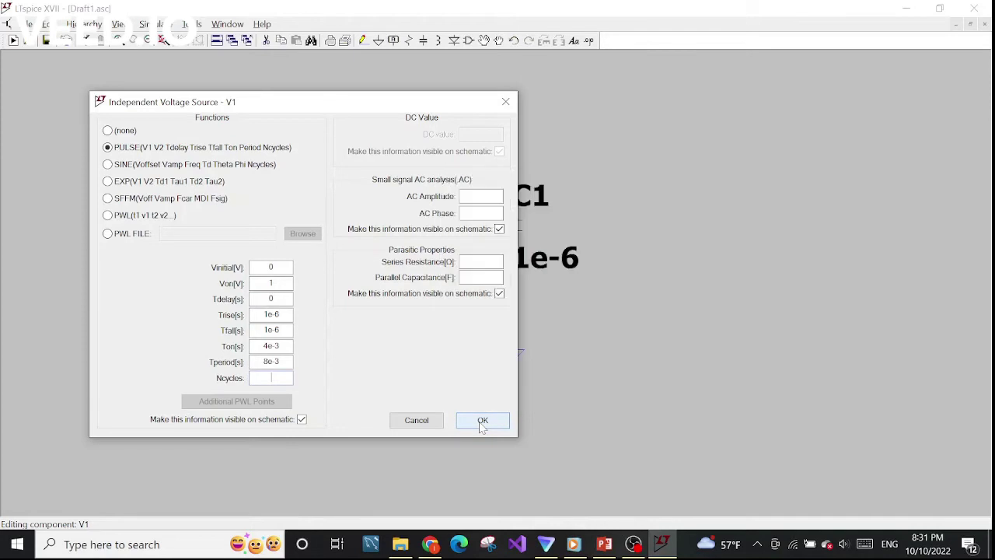
left_click(481, 422)
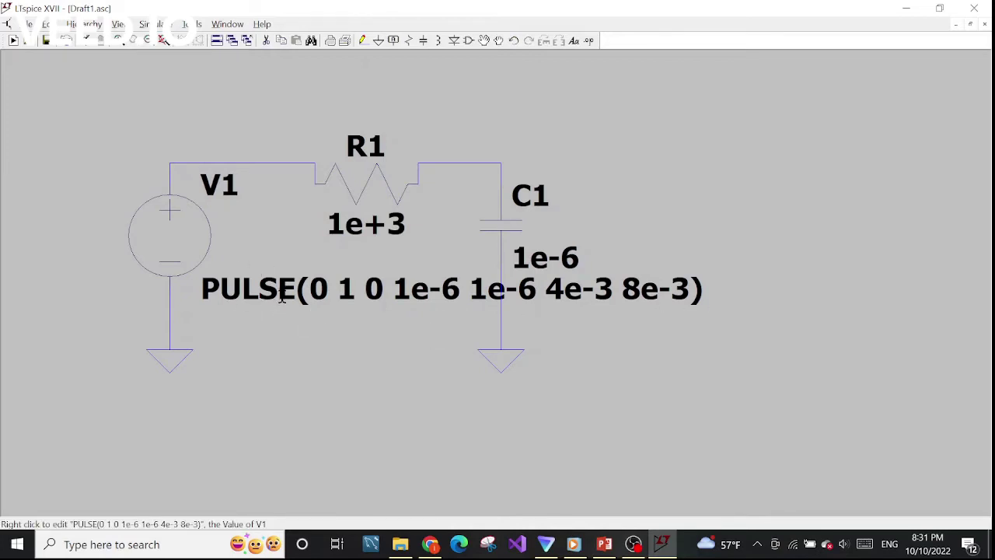
Step: Create a transient simulation command with a 24e-3 s stop time
left_click(144, 24)
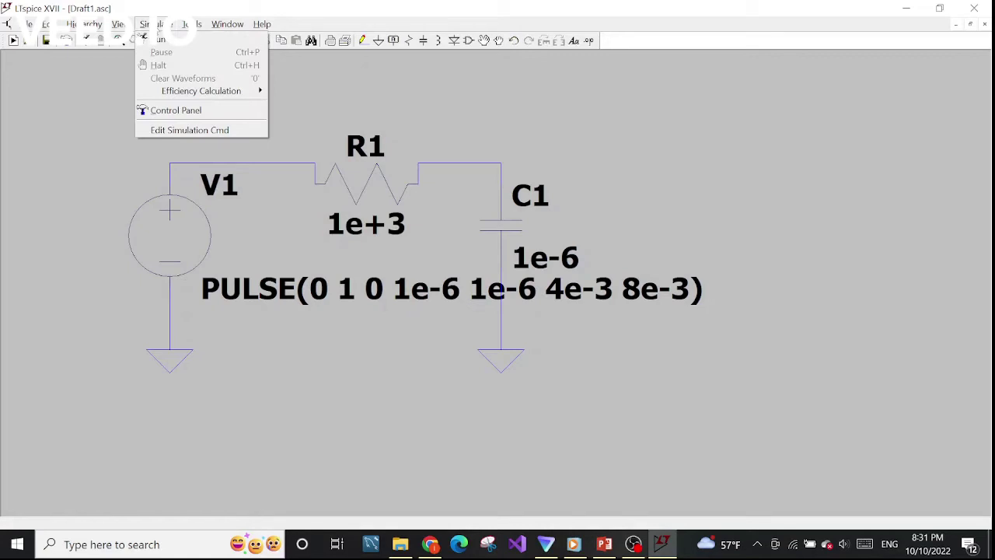
left_click(189, 130)
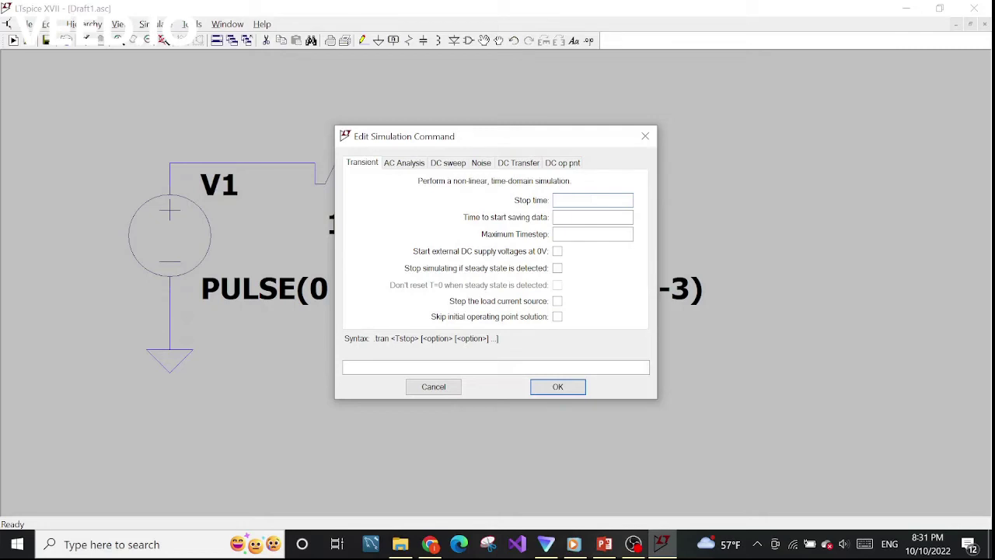
left_click_drag(561, 144, 296, 155)
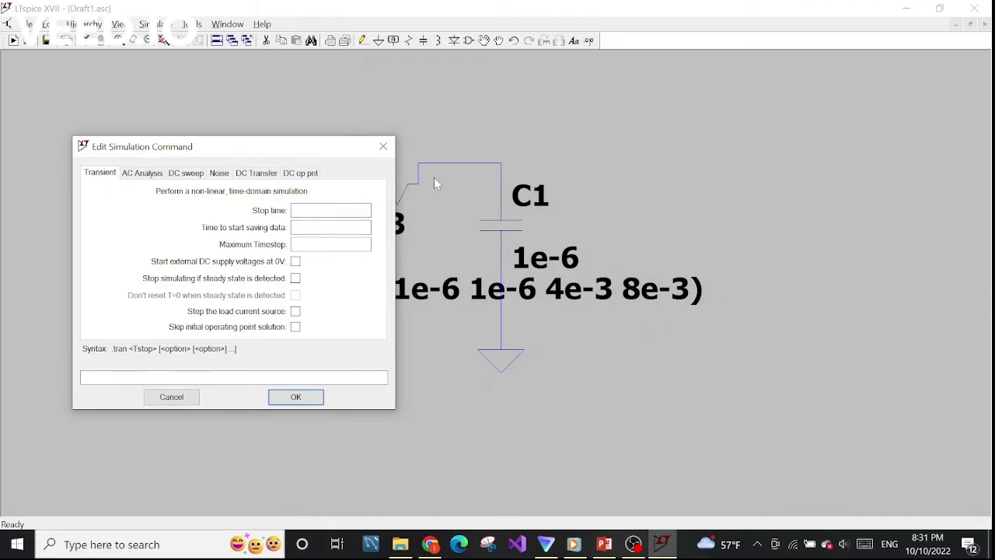
type("24e-3")
left_click_drag(321, 209, 342, 209)
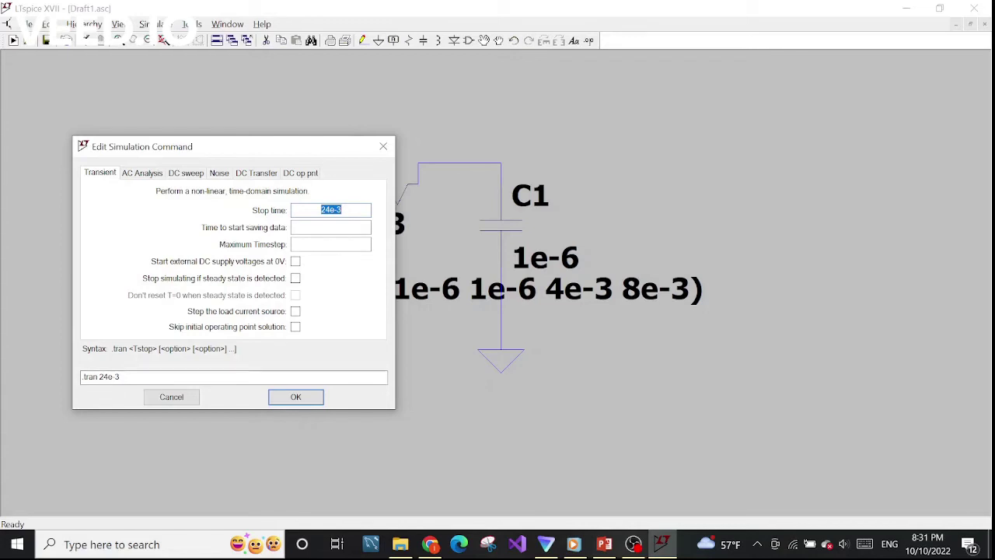
left_click(314, 399)
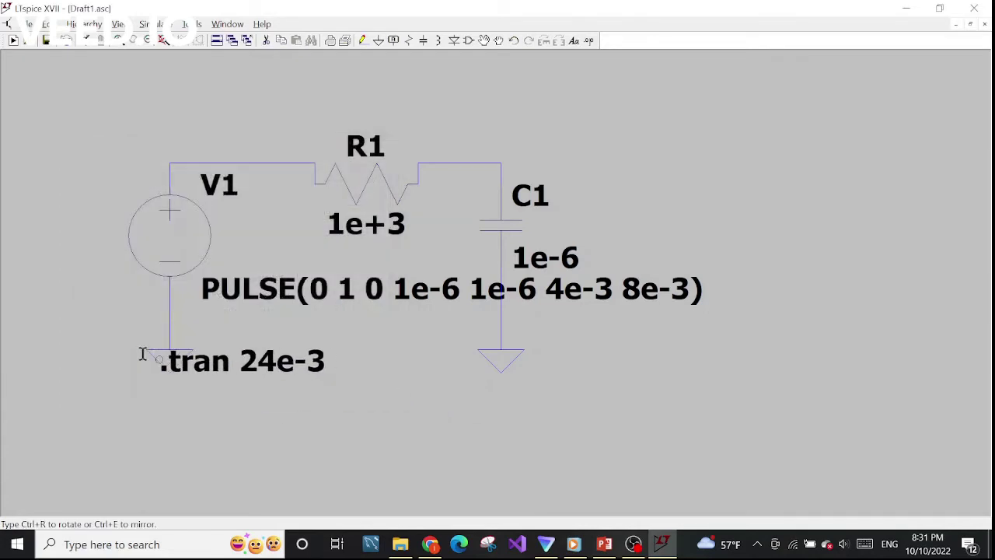
Step: Place the .tran 24e-3 directive beside V1 and run the simulation
left_click(86, 334)
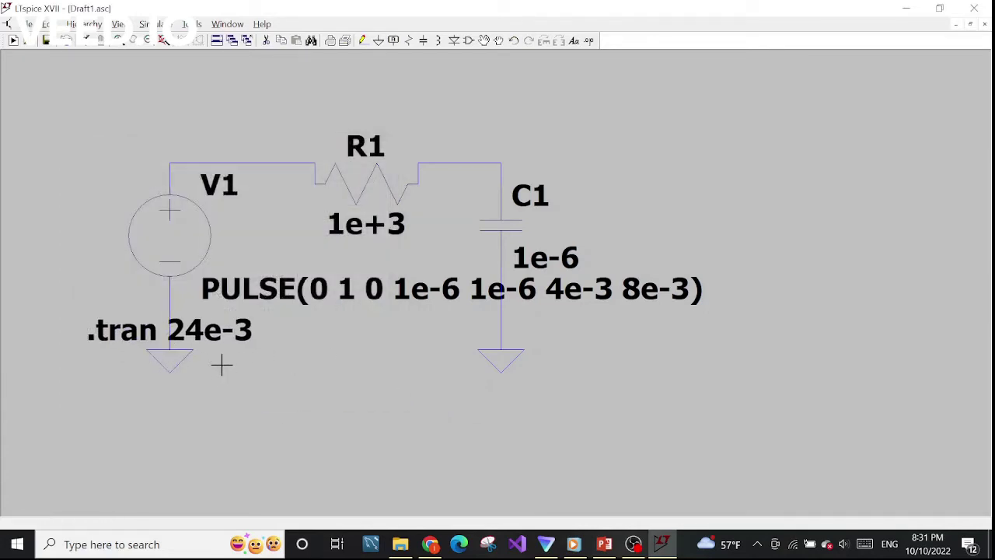
left_click(149, 24)
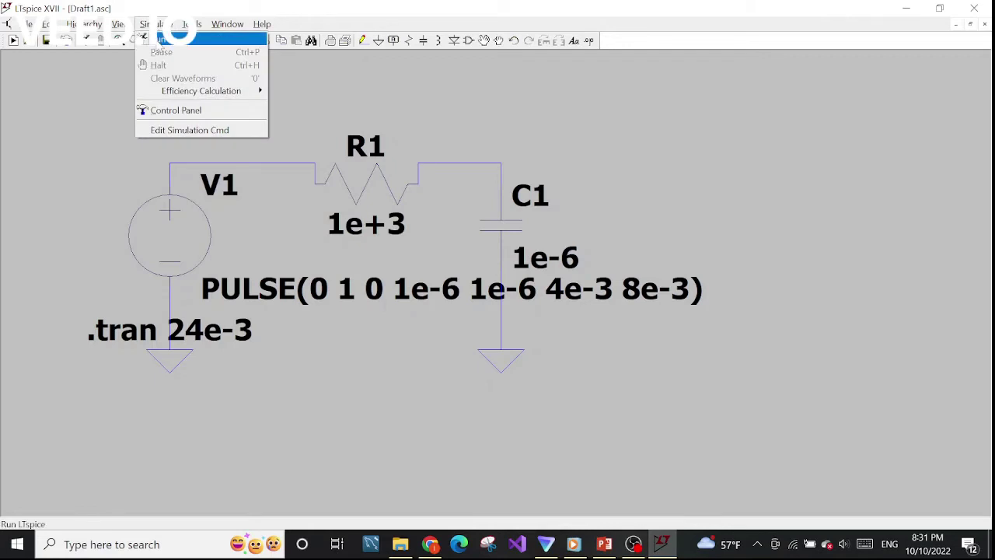
left_click(163, 39)
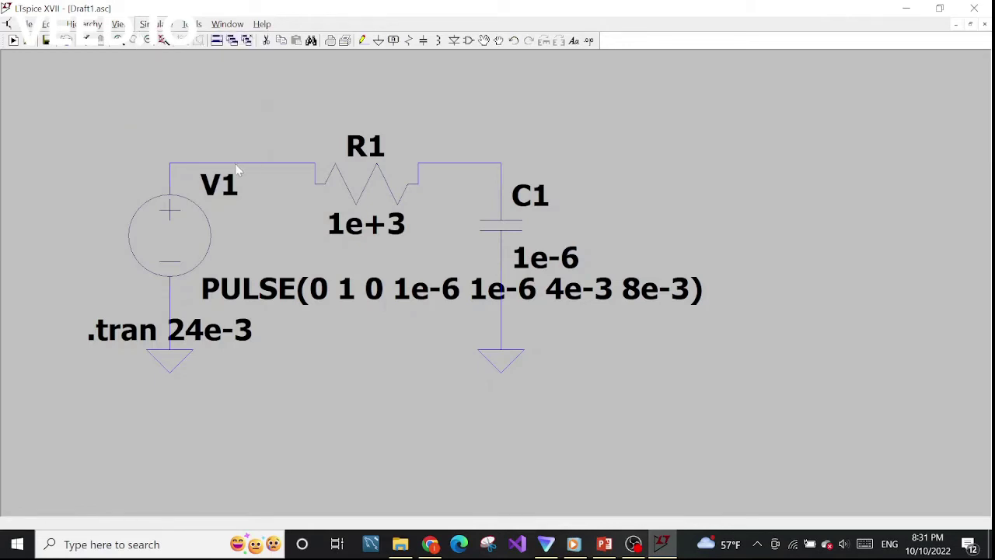
Step: Label the wire above V1 as net In
right_click(221, 134)
mouse_move(263, 201)
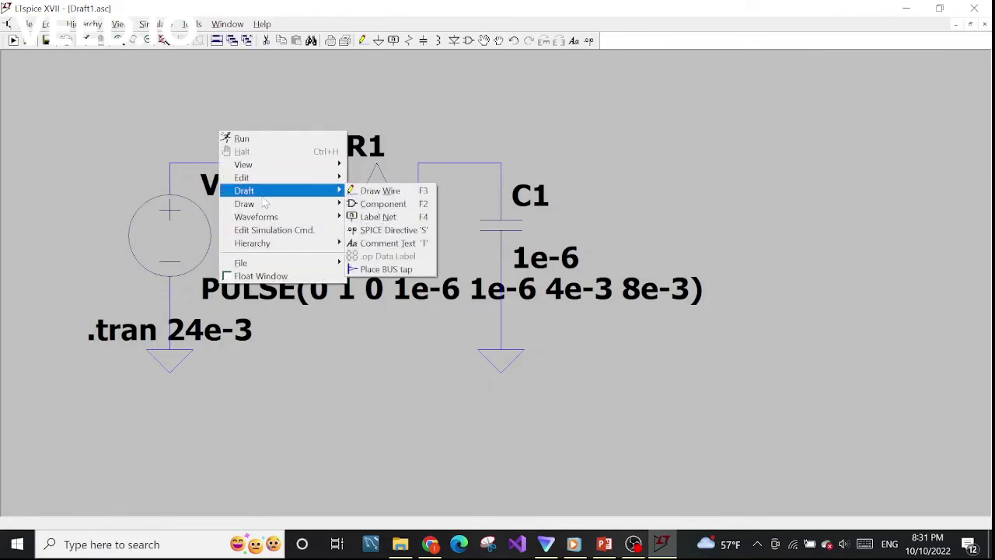
left_click(416, 221)
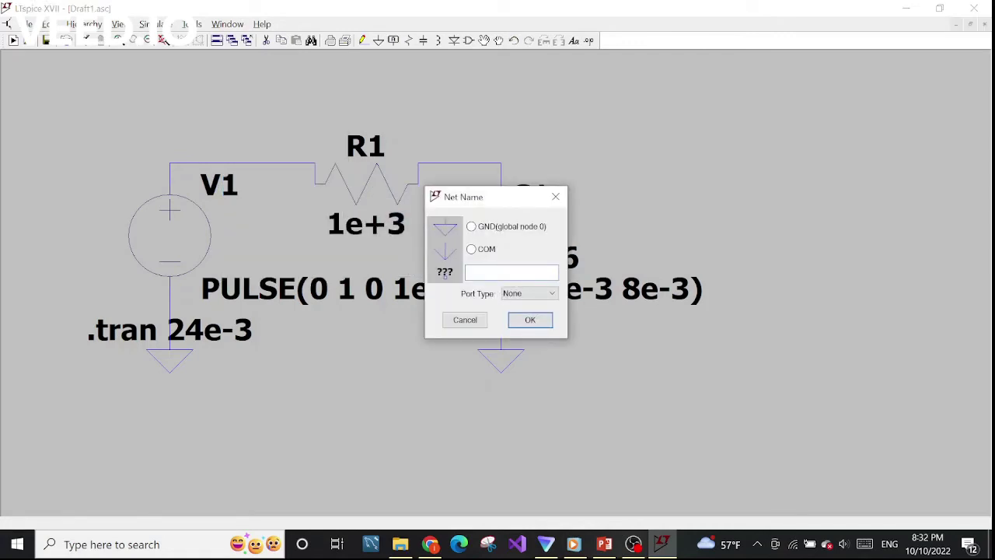
type("In")
key("Return")
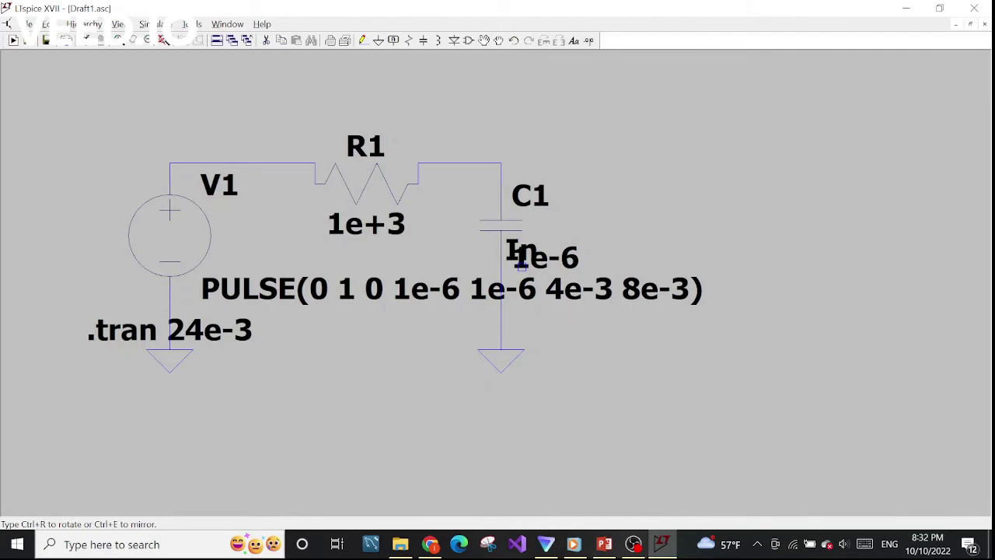
left_click(210, 163)
key("Escape")
Step: Label the wire above C1 as net Out and rerun the simulation
right_click(473, 137)
mouse_move(505, 195)
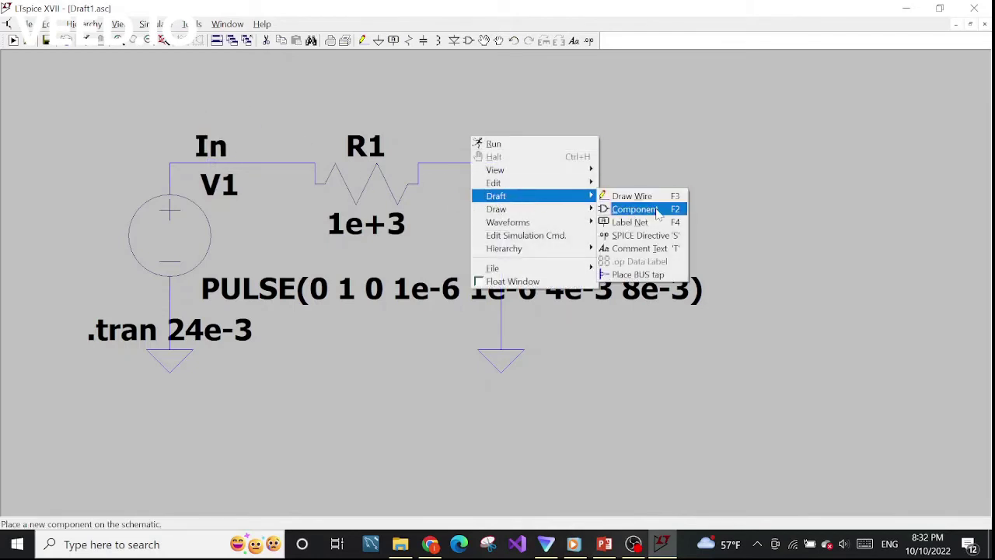
left_click(656, 224)
type("Out")
key("Return")
left_click(480, 163)
key("Escape")
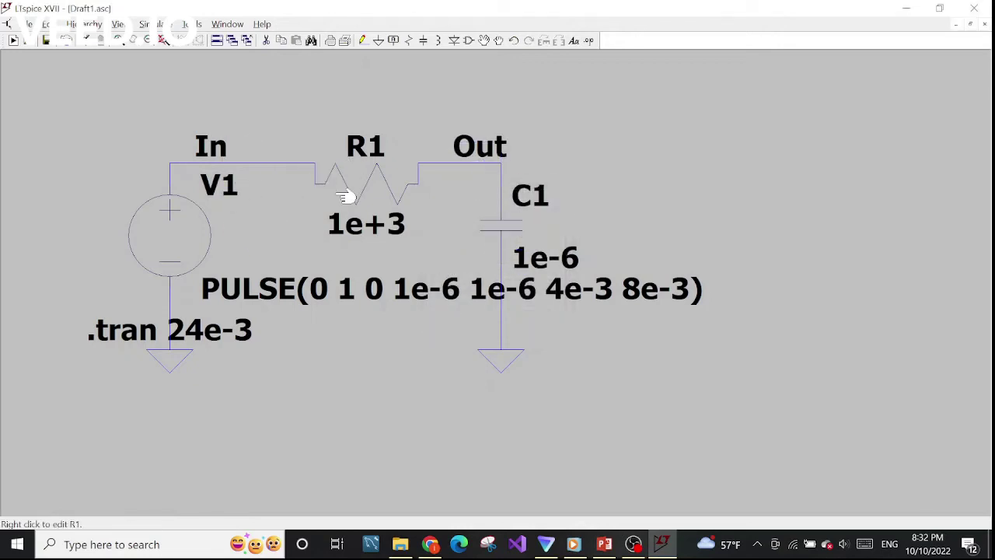
left_click(145, 26)
left_click(152, 38)
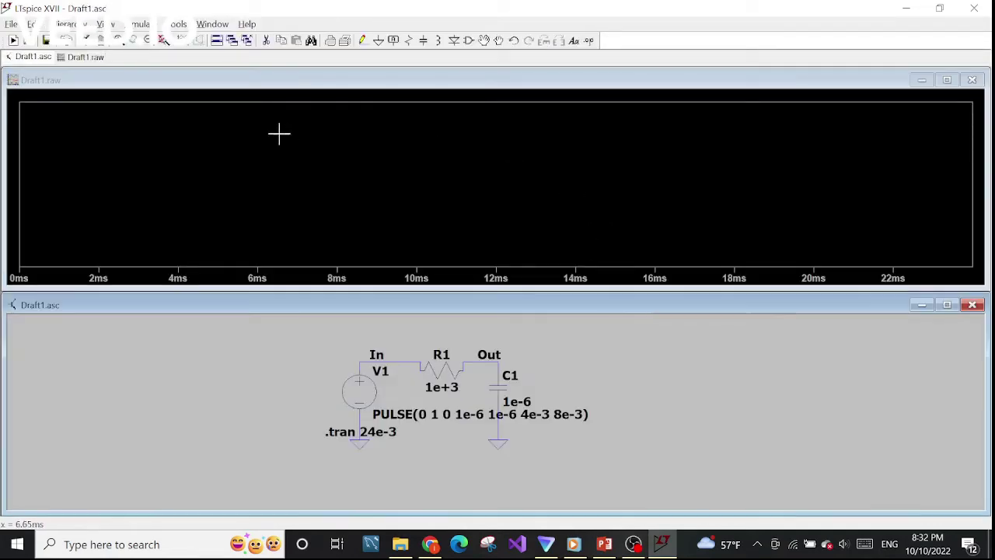
Step: Probe the In and Out wires to plot V(in) and V(out)
left_click(395, 356)
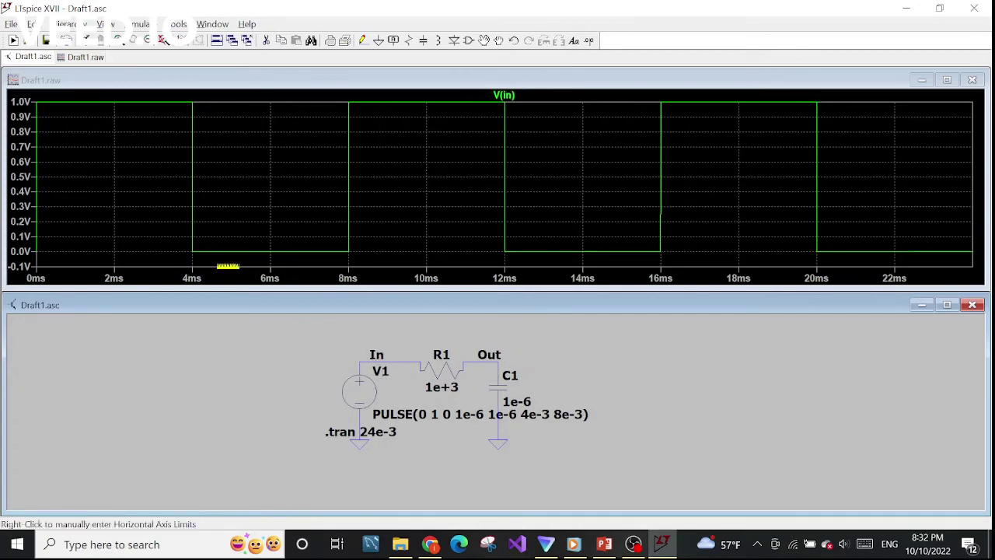
left_click(491, 350)
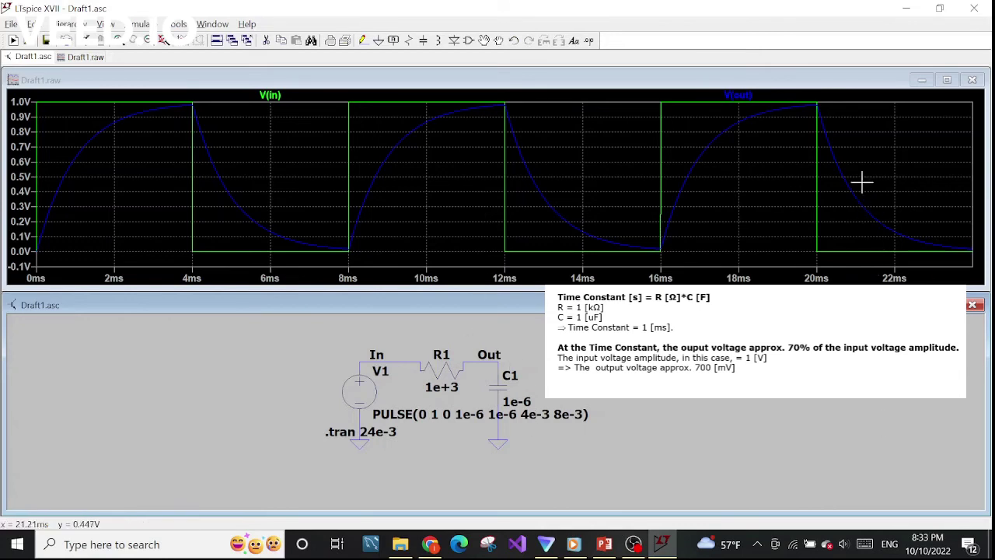
Step: Attach the 1st cursor to the V(out) trace
right_click(756, 95)
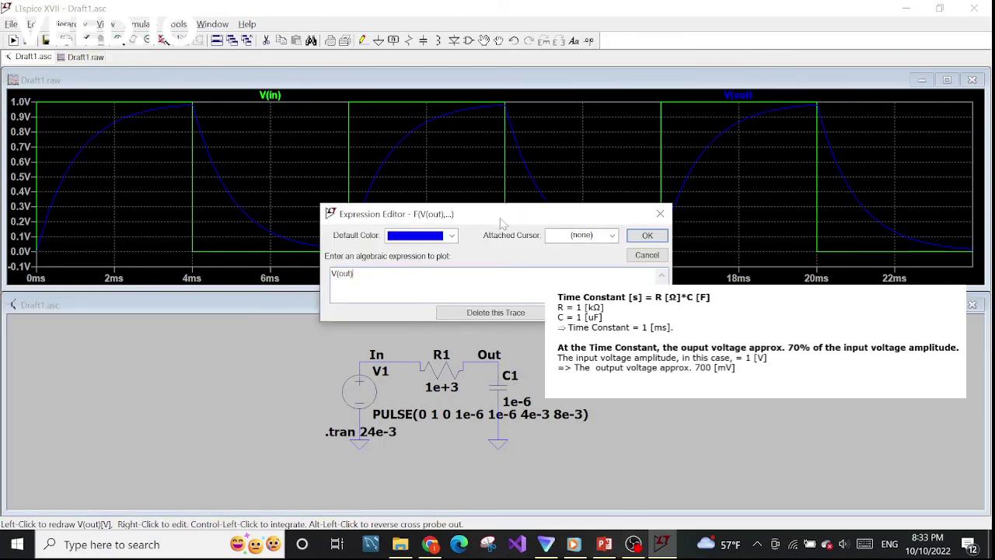
left_click_drag(502, 224, 481, 195)
left_click(553, 204)
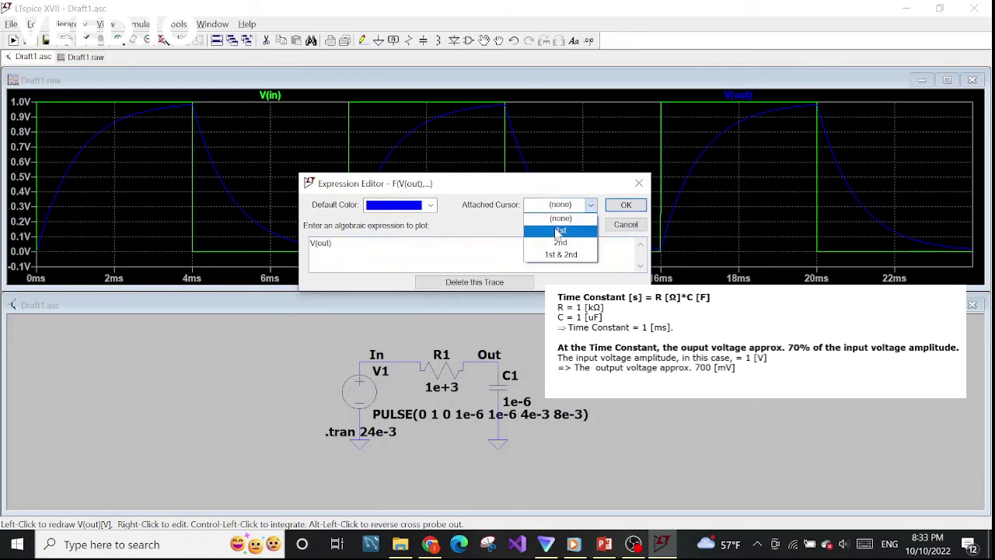
left_click(560, 232)
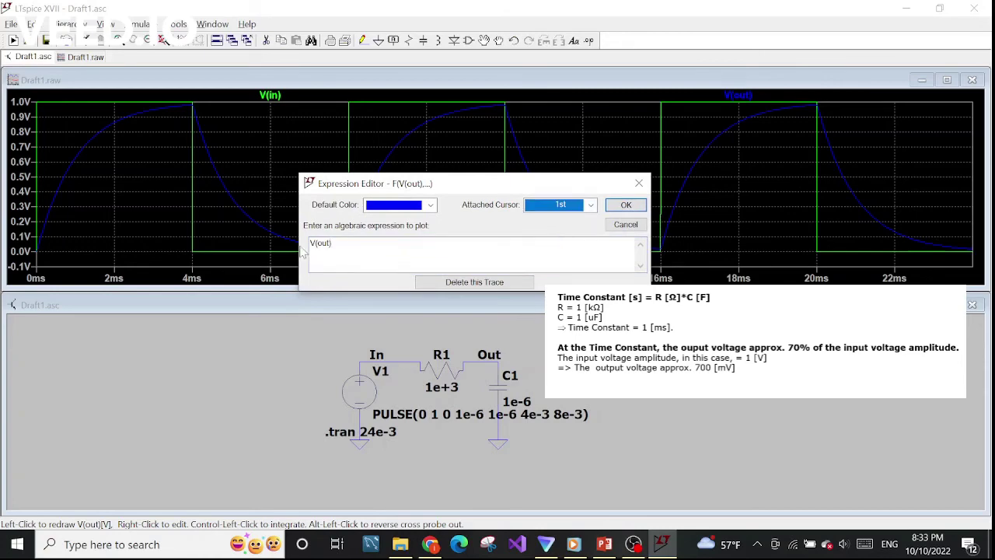
left_click(626, 204)
Step: Slide cursor 1 along V(out) to about 1.2043 ms, where it reads 699.7296 mV
left_click_drag(808, 401, 309, 153)
mouse_move(266, 112)
left_mouse_down()
mouse_move(171, 111)
mouse_move(113, 145)
left_mouse_up()
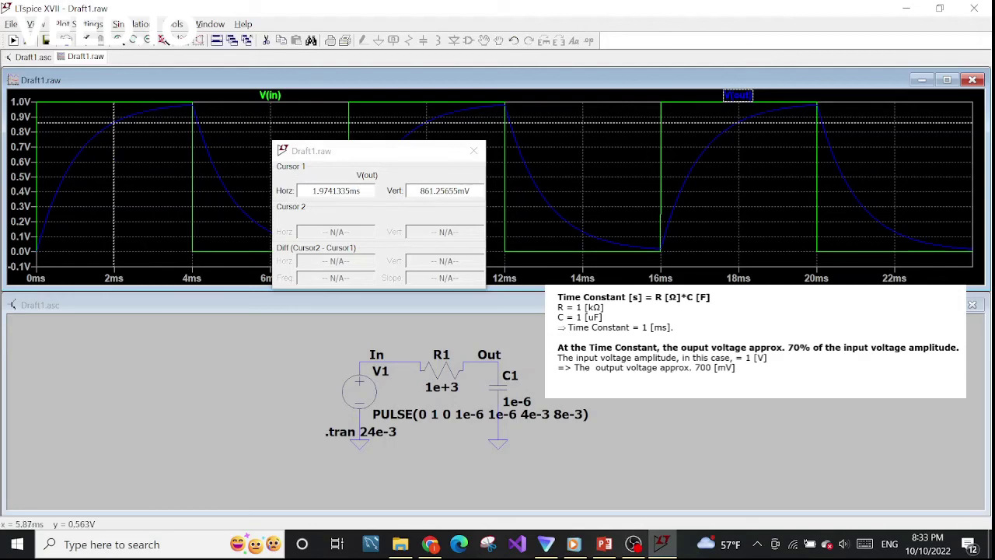
left_click(444, 191)
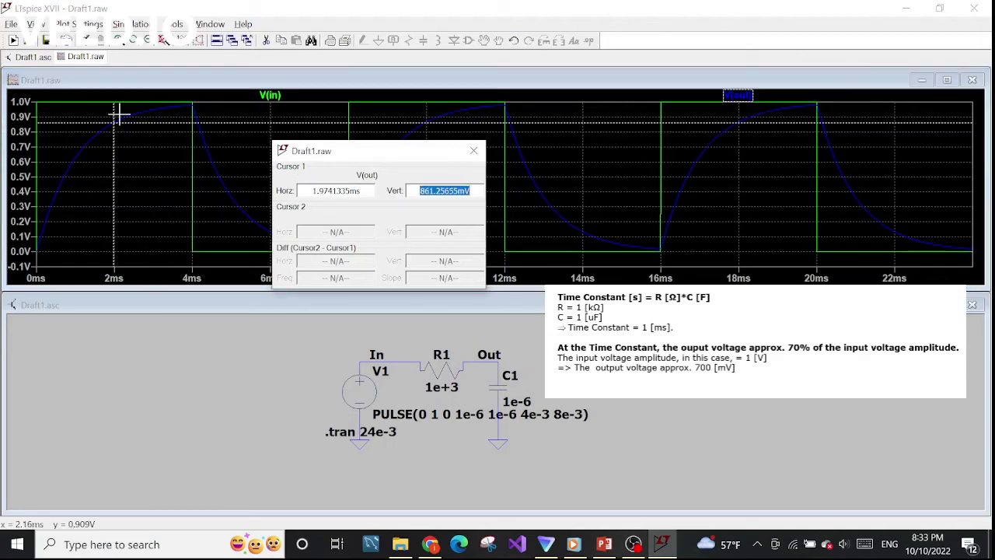
left_click_drag(111, 113, 83, 122)
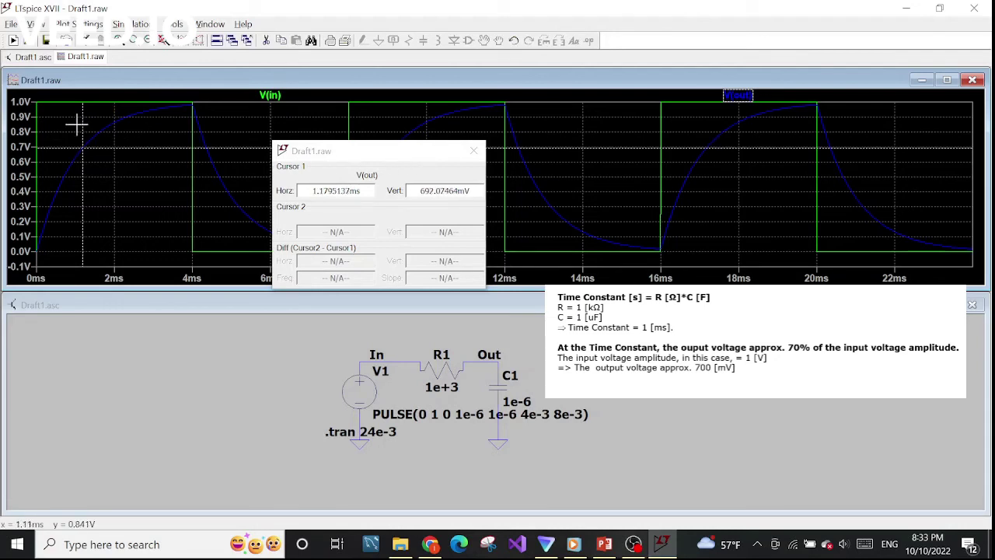
left_click_drag(83, 122, 83, 126)
left_click_drag(388, 153, 289, 148)
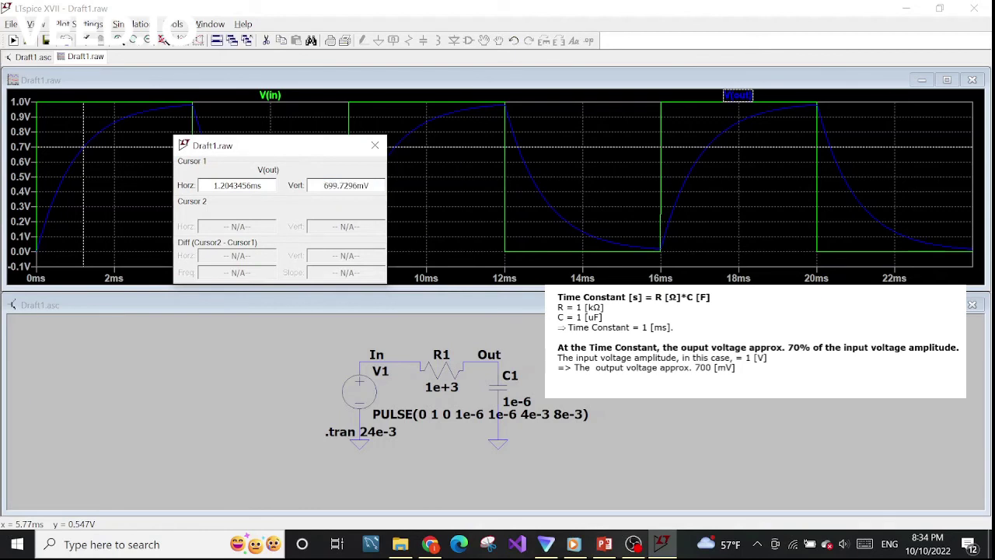
left_click_drag(214, 185, 224, 185)
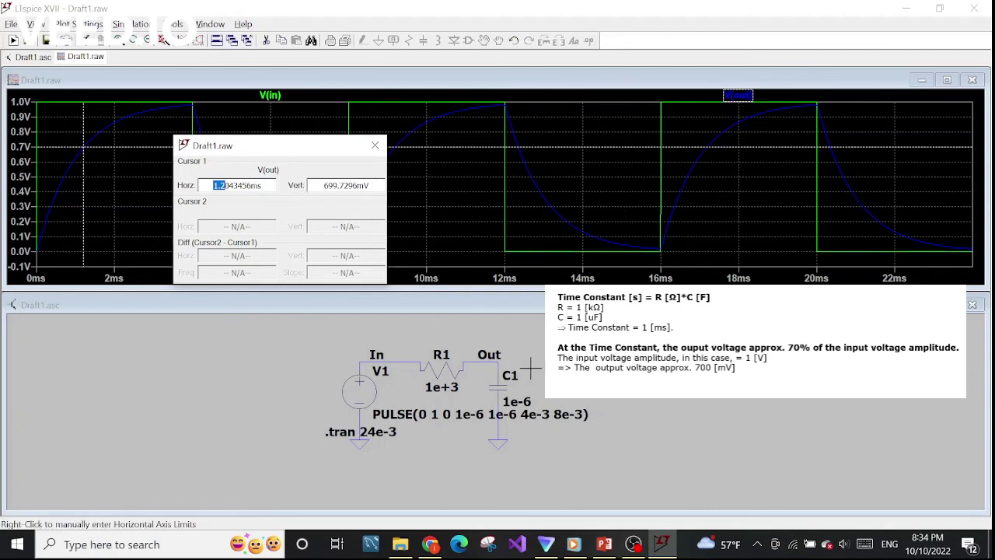
left_click_drag(257, 154, 500, 178)
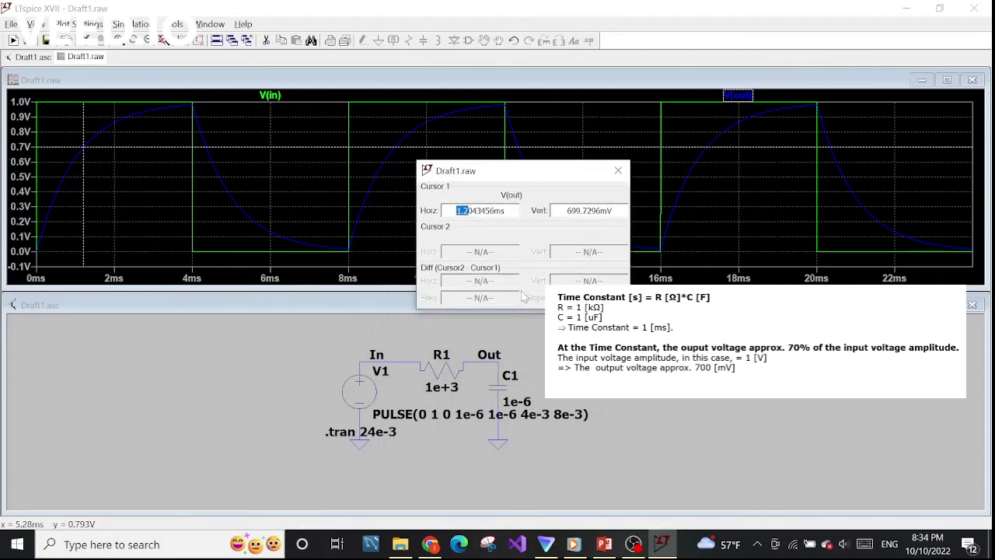